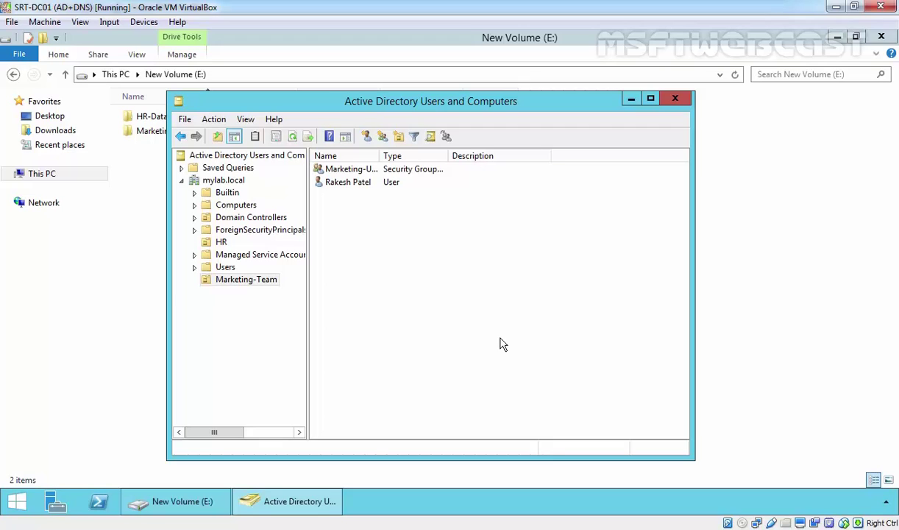
Step: Navigate to This PC > New Volume (E:) and select the Marketing-Data folder
click(195, 497)
click(116, 74)
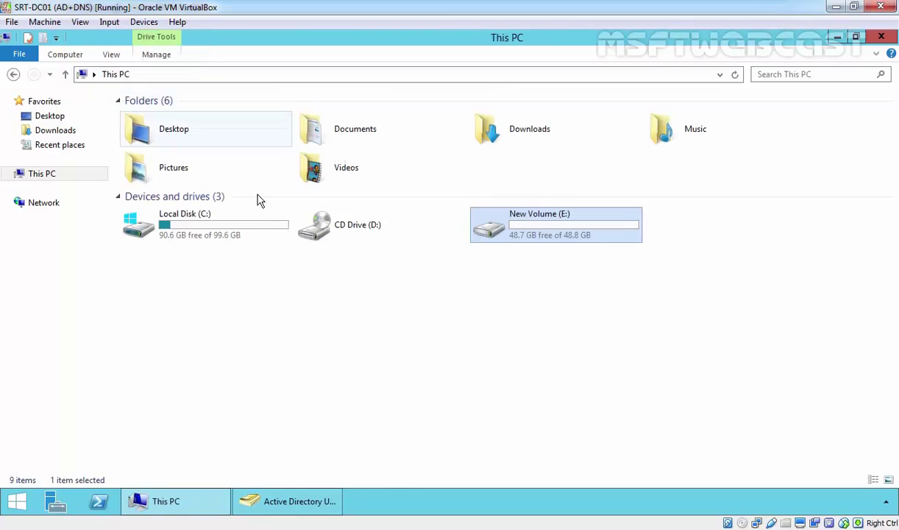
double_click(533, 241)
click(175, 134)
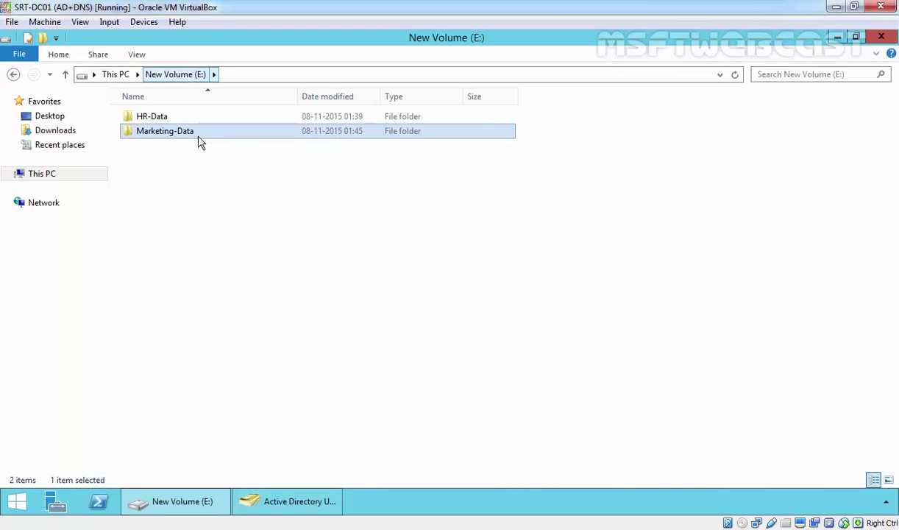
Step: View Marketing-Data's Security tab and its Advanced security settings, then close the advanced view
right_click(151, 139)
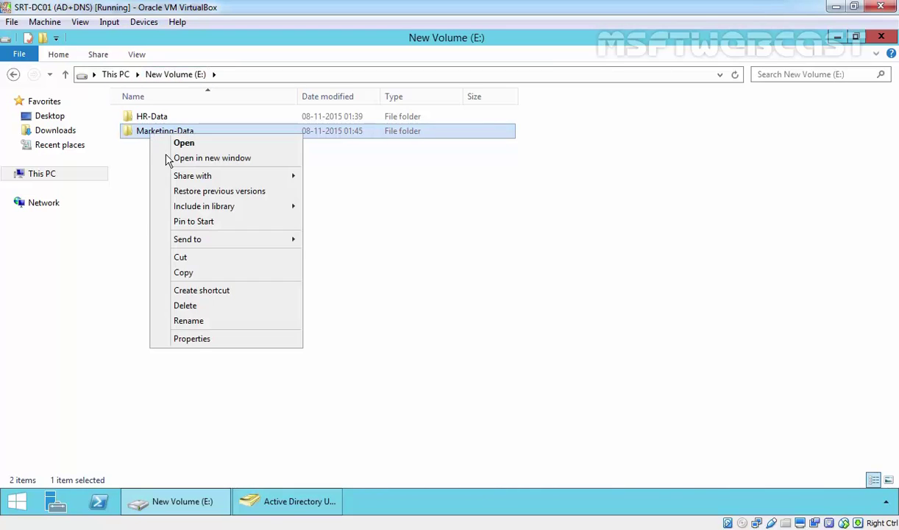
click(211, 343)
click(245, 169)
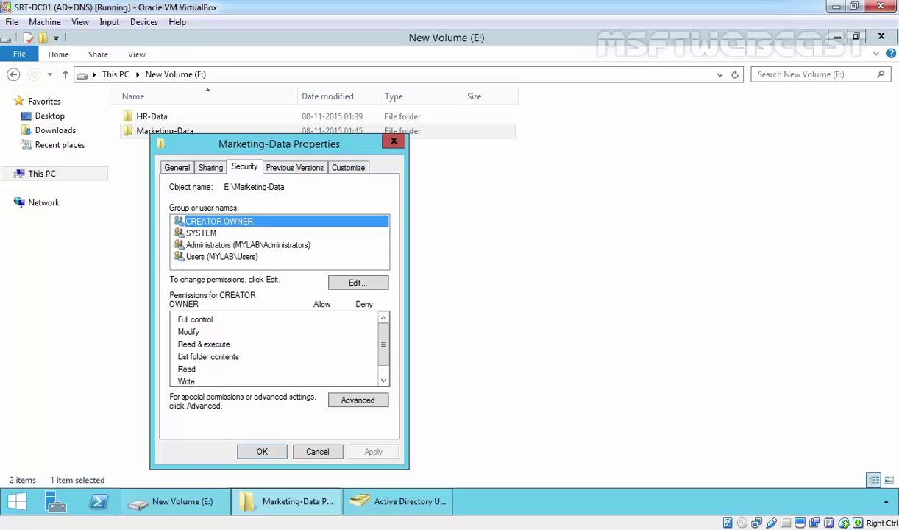
click(346, 397)
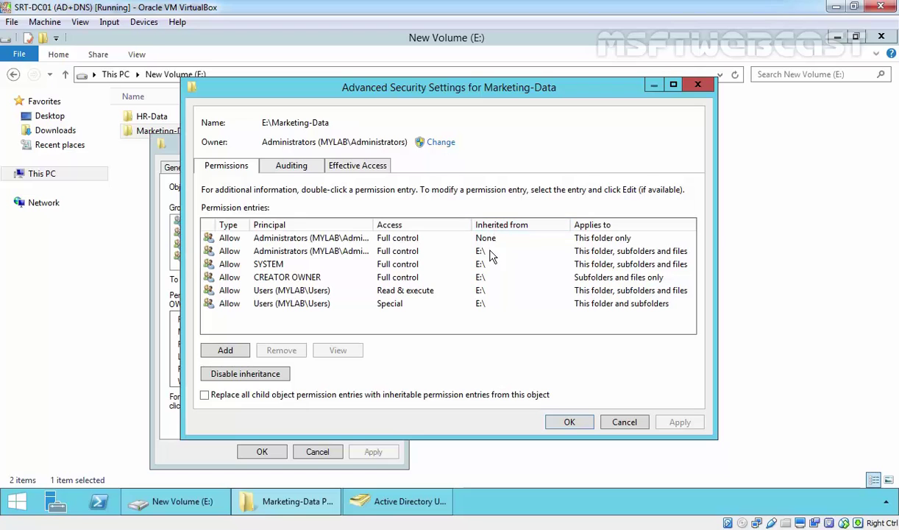
click(567, 422)
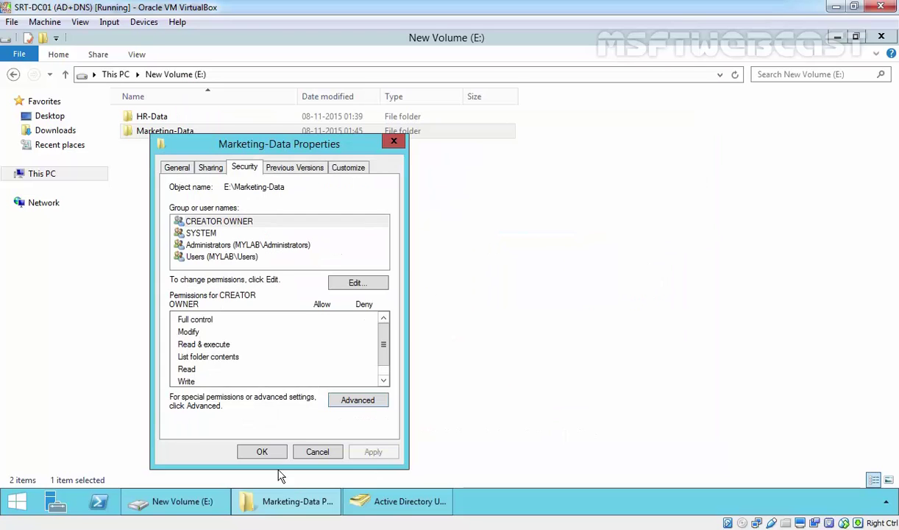
Step: Close the Marketing-Data Properties dialog with OK
click(262, 451)
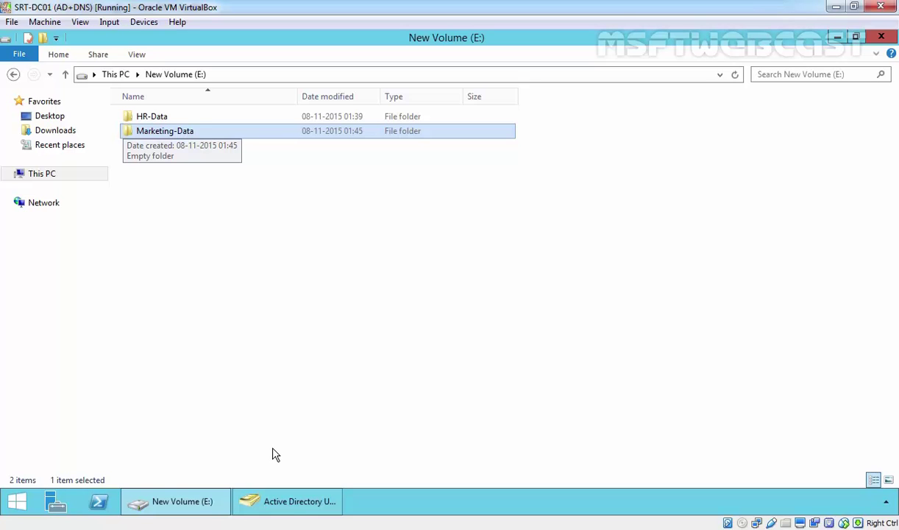
Step: Widen ADUC's Name column to read Marketing-User in Marketing-Team, then reselect Marketing-Data in Explorer
click(281, 411)
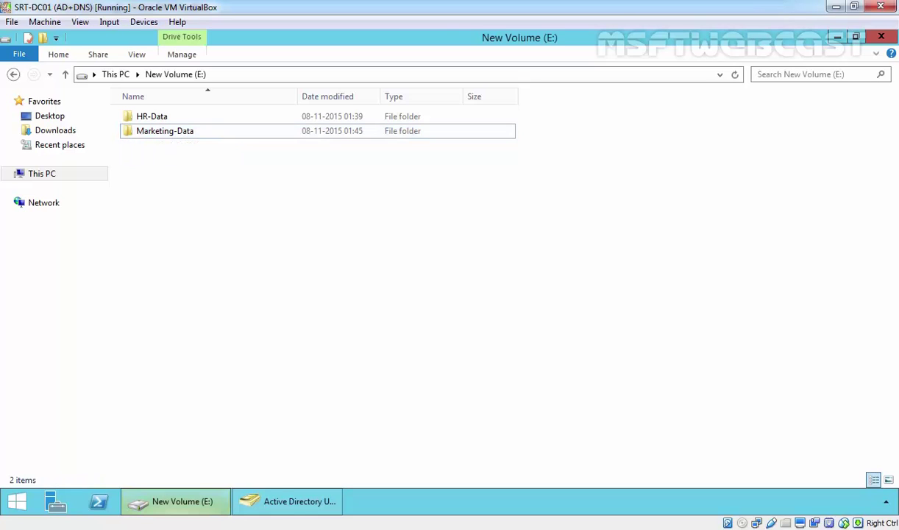
click(251, 502)
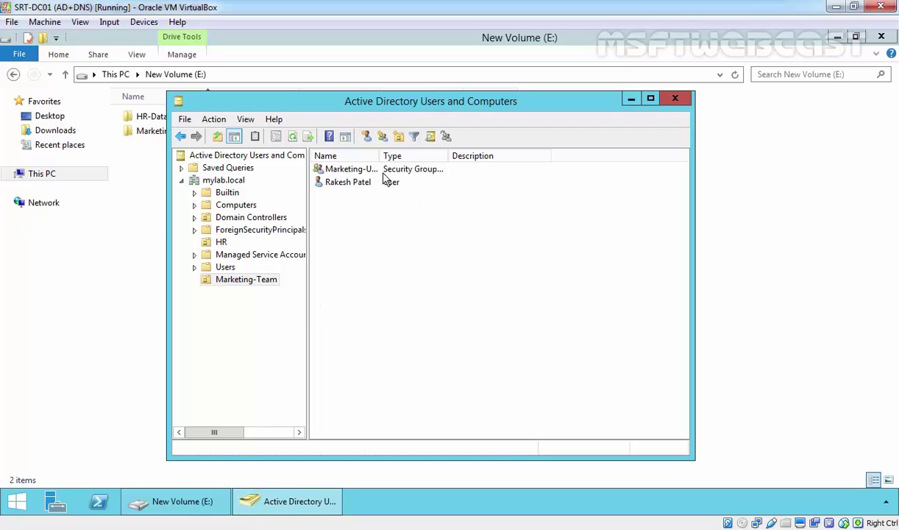
drag(380, 156, 454, 155)
click(361, 169)
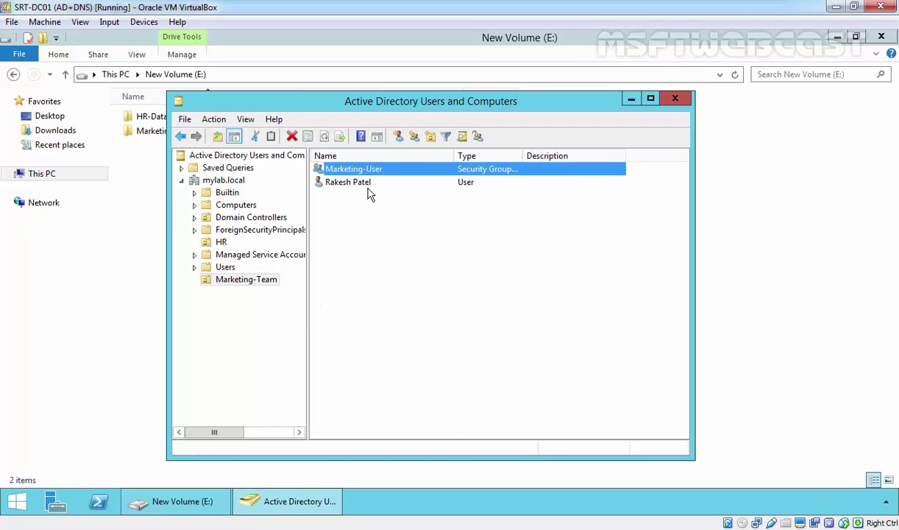
click(359, 186)
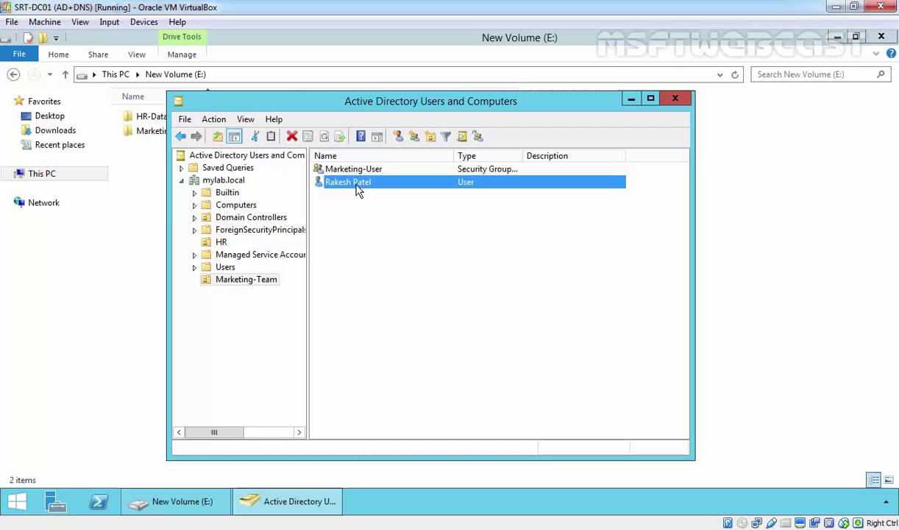
click(316, 170)
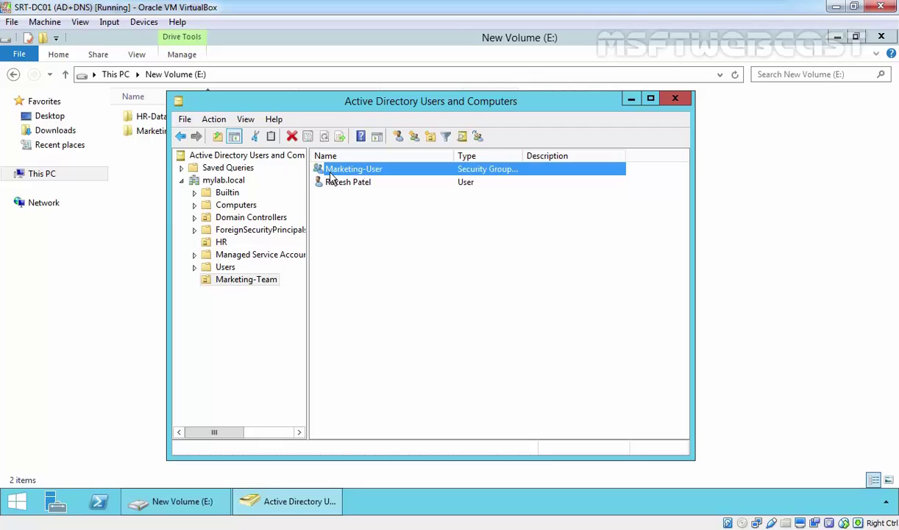
click(143, 181)
click(148, 131)
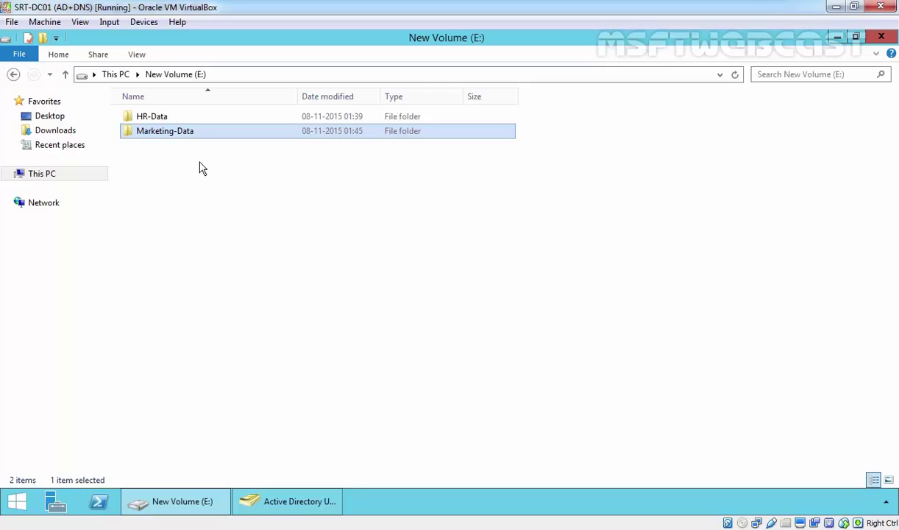
Step: Show the Users group's permissions on Marketing-Data's Security tab
right_click(186, 132)
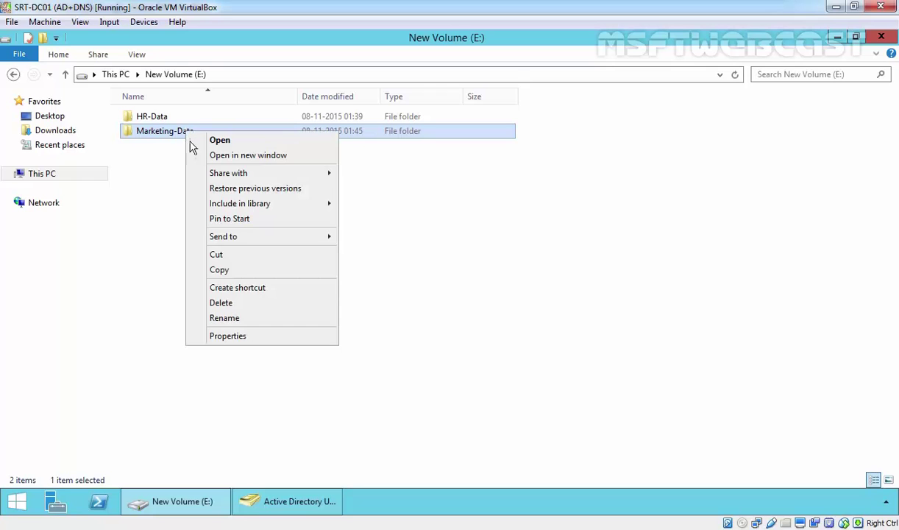
click(237, 337)
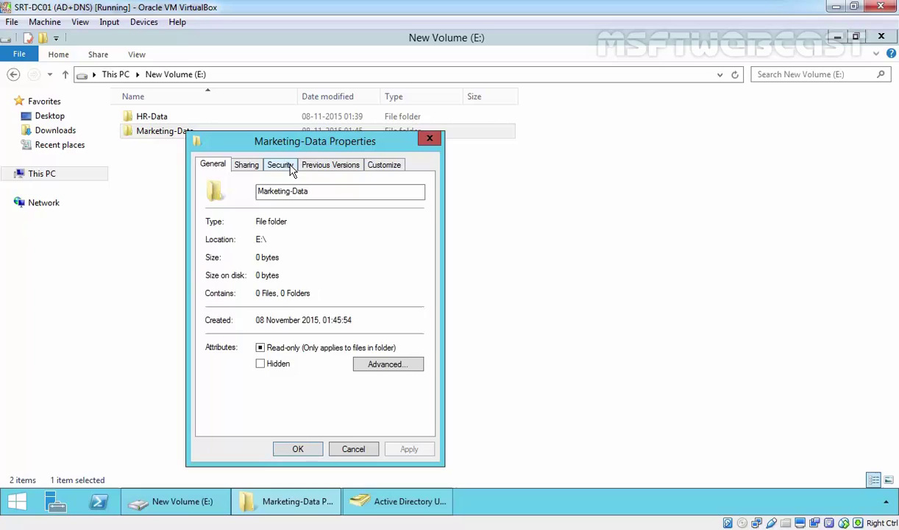
click(280, 165)
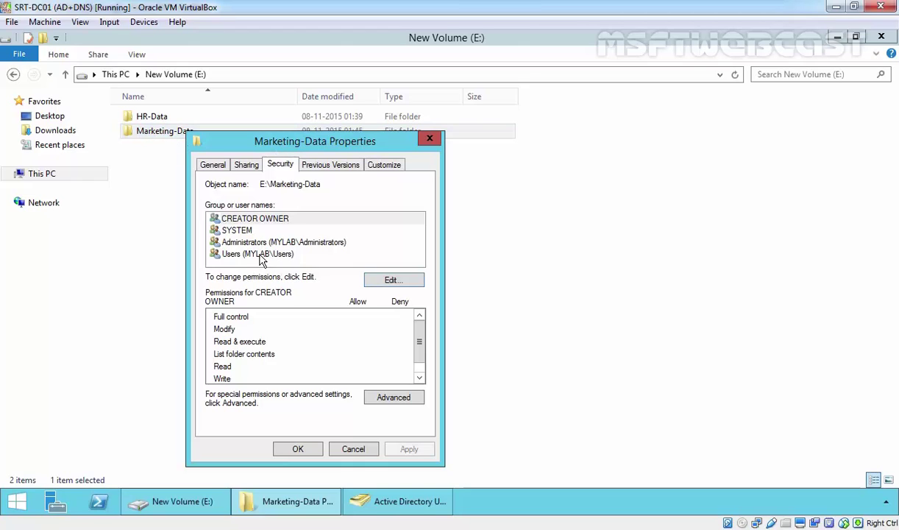
click(262, 254)
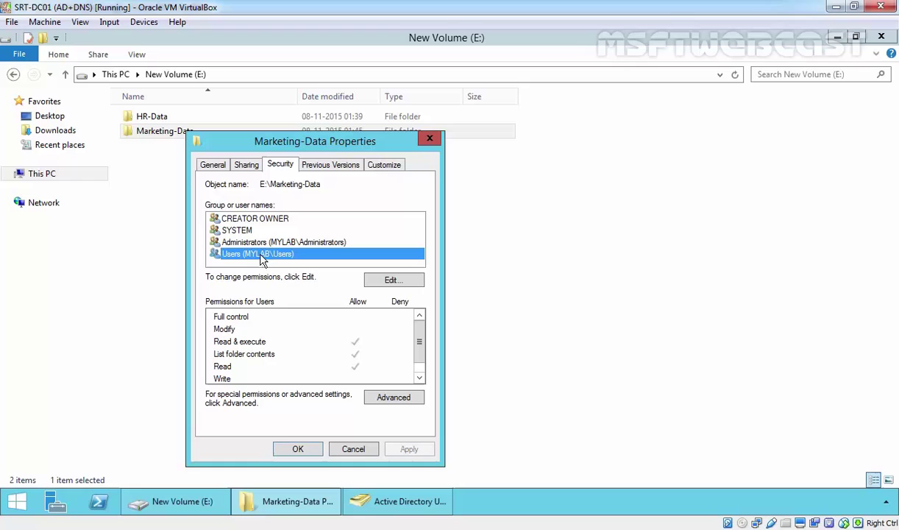
Step: Review the five Domain Users members in ADUC, then open Marketing-Data's permission editor
click(362, 499)
click(225, 267)
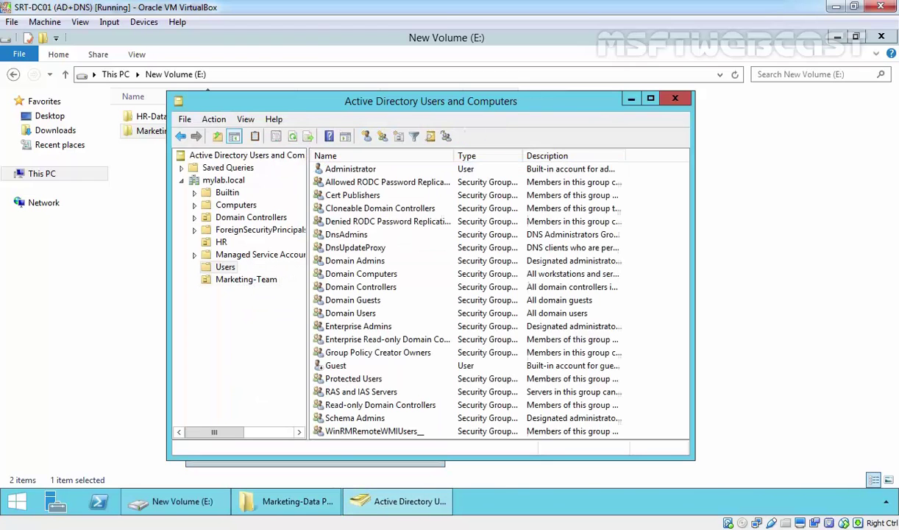
double_click(343, 312)
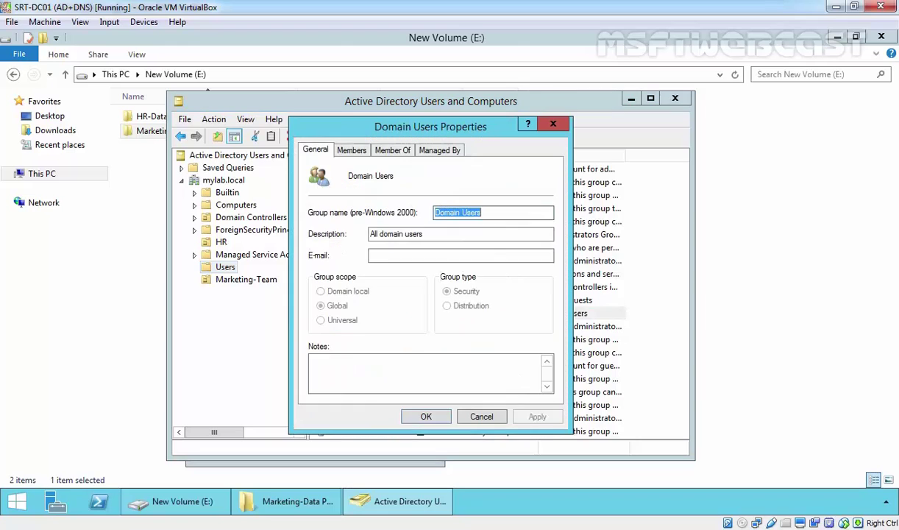
click(352, 150)
click(344, 243)
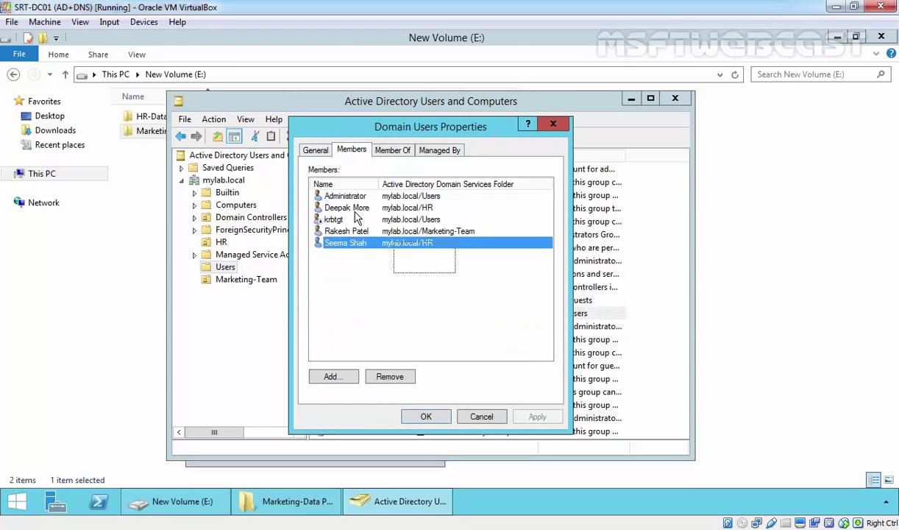
shift+click(335, 196)
click(479, 418)
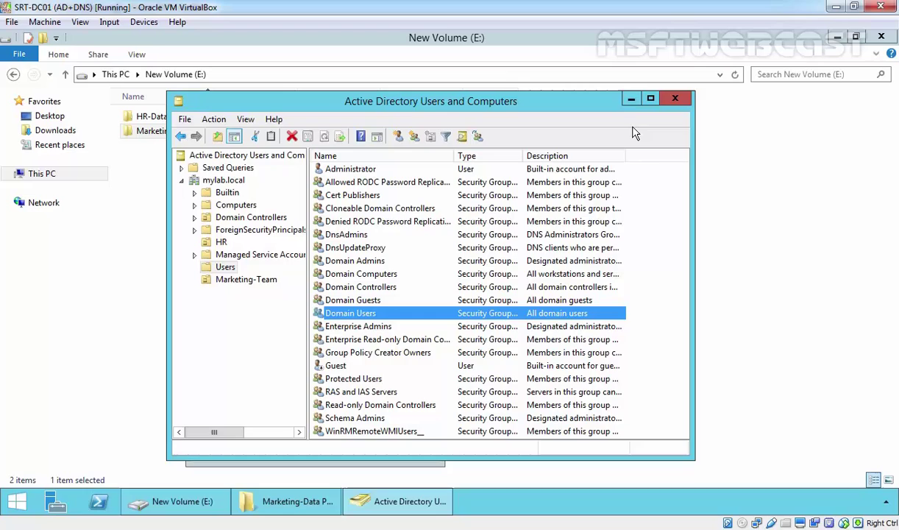
click(630, 99)
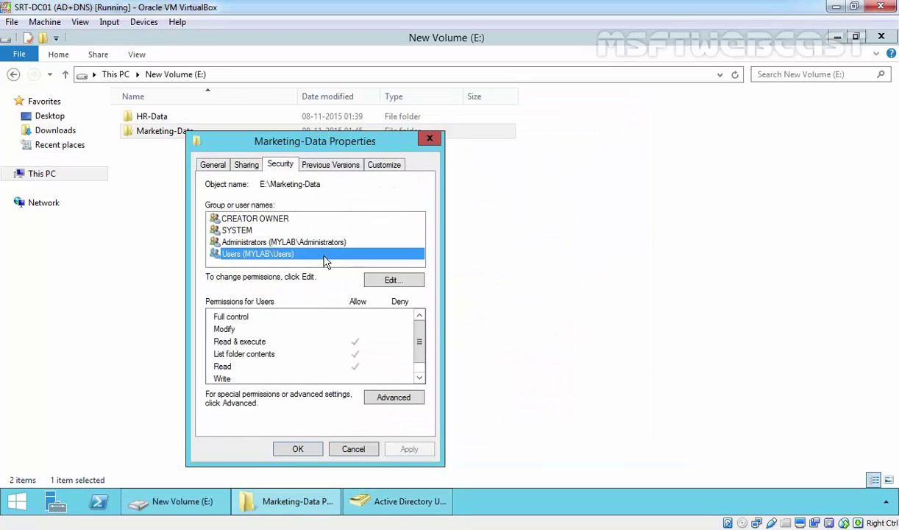
click(392, 281)
Step: Try removing Users from Marketing-Data, accept the inheritance warning, and cancel the editor
click(273, 293)
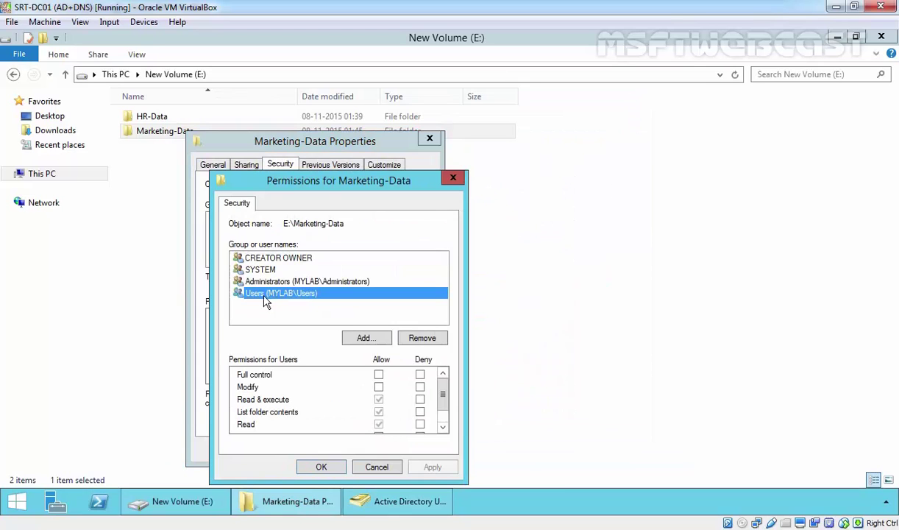
click(422, 340)
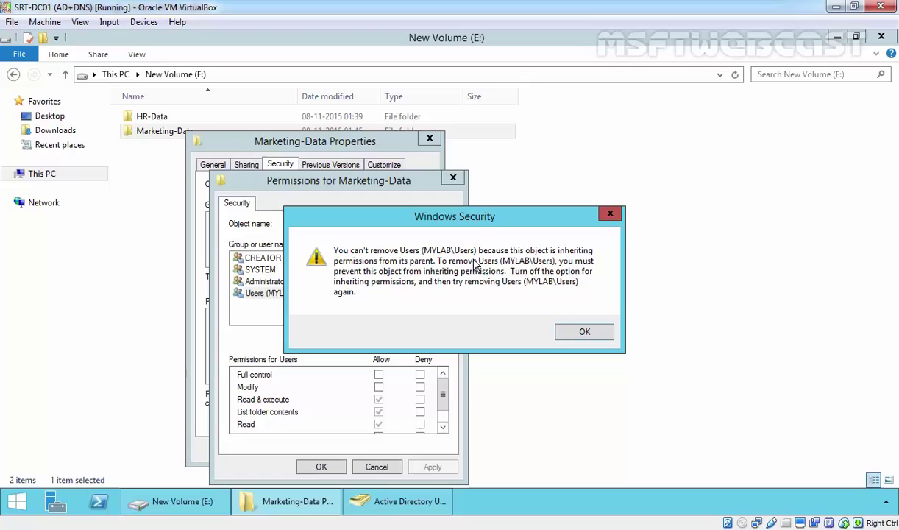
click(593, 334)
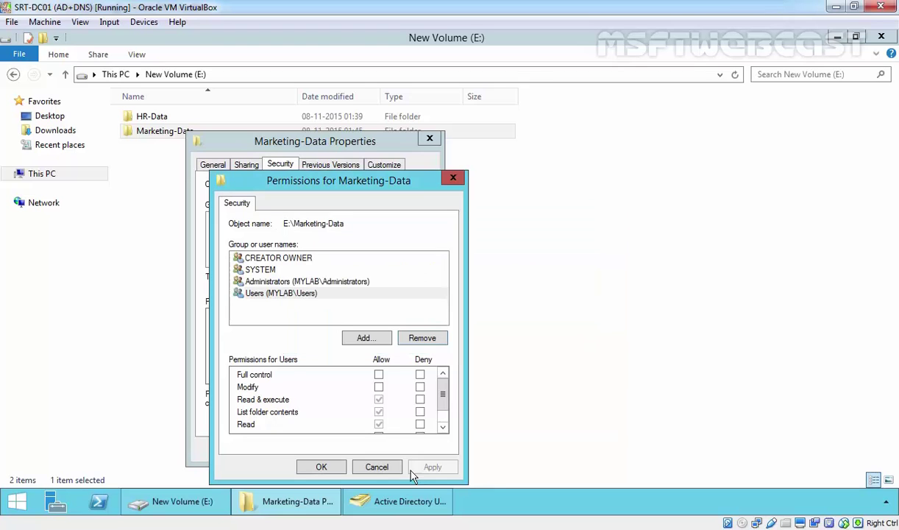
click(376, 467)
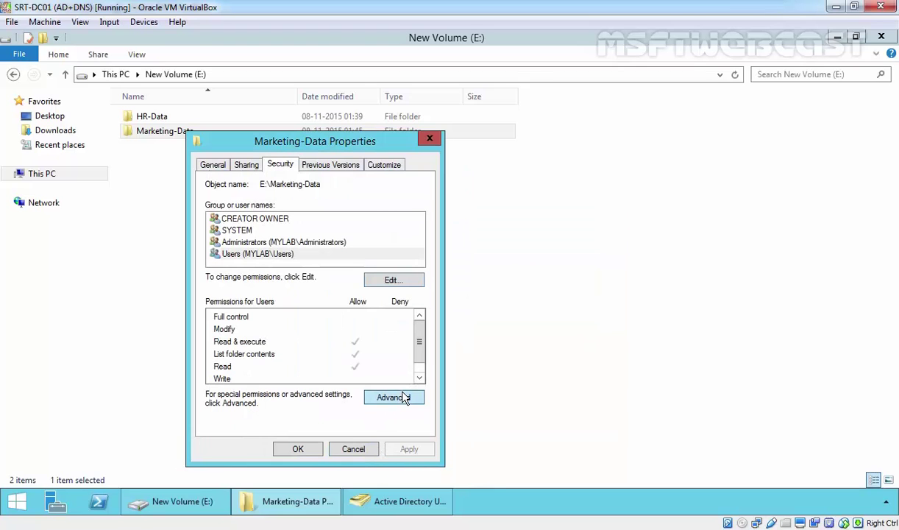
Step: Disable inheritance on Marketing-Data, converting inherited permissions into explicit entries
click(404, 398)
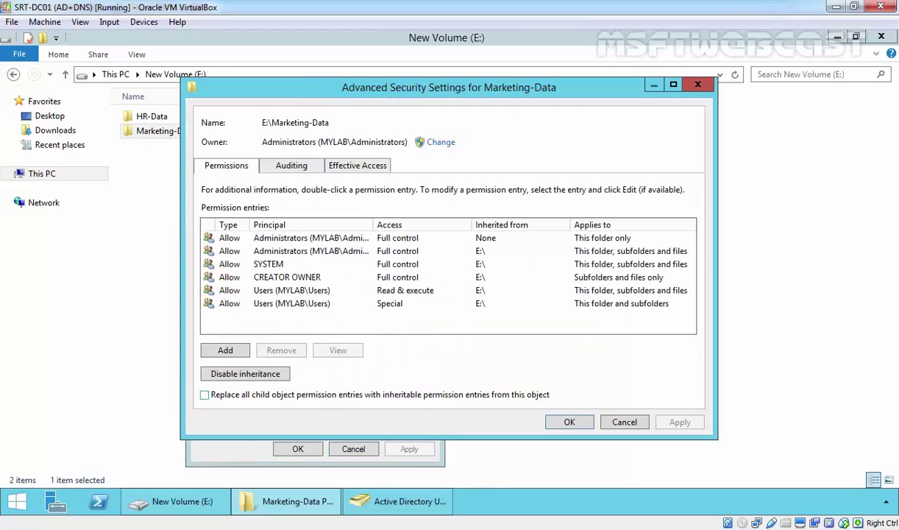
click(231, 376)
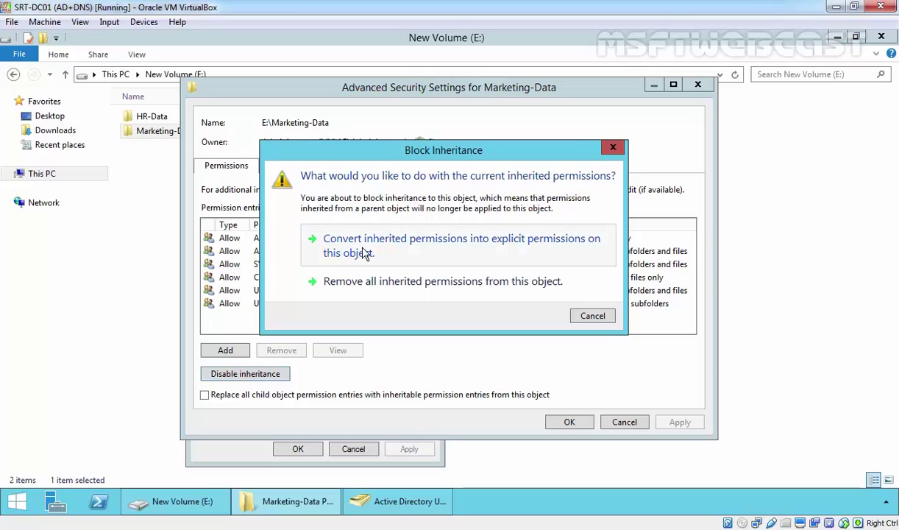
click(497, 251)
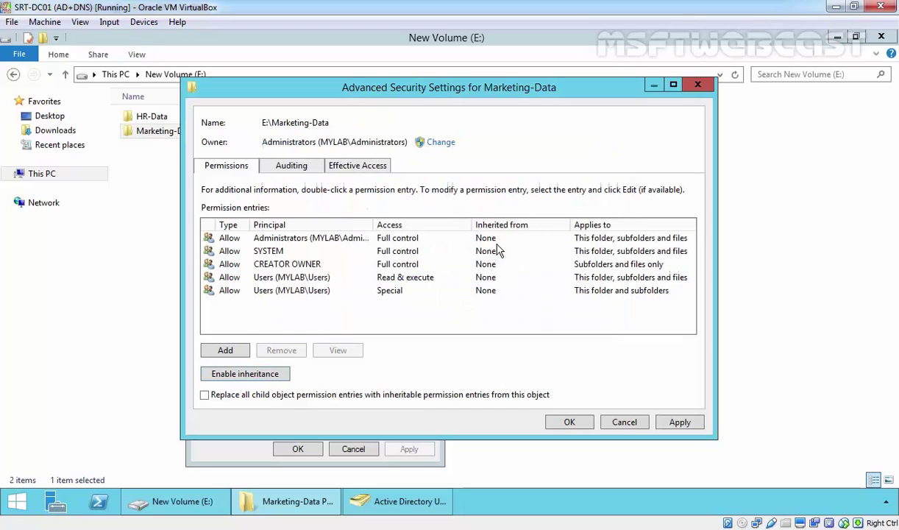
Step: Remove both Users entries, leaving CREATOR OWNER, SYSTEM and Administrators, and apply
click(309, 277)
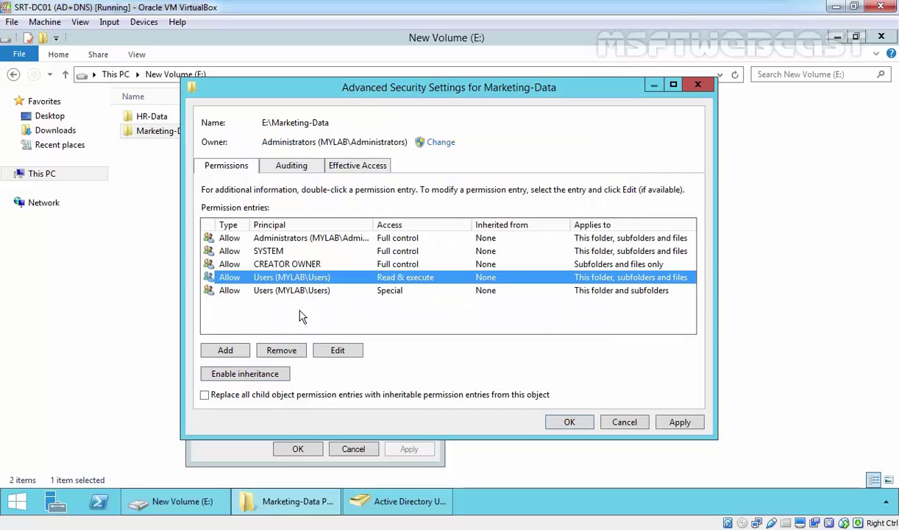
click(281, 351)
click(277, 278)
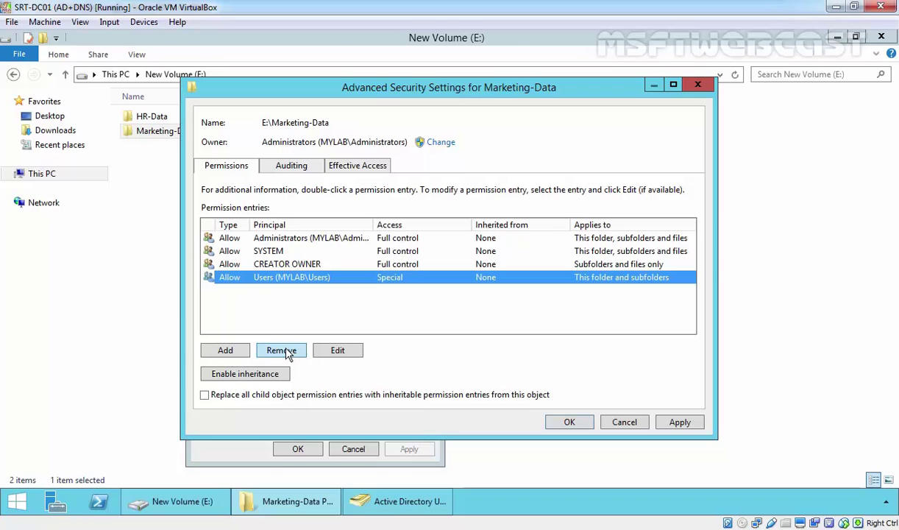
click(282, 350)
click(289, 238)
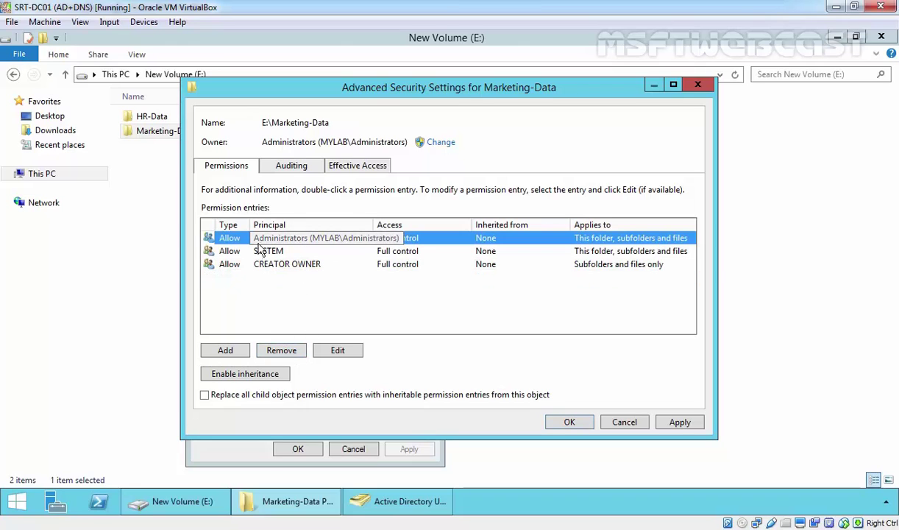
click(283, 254)
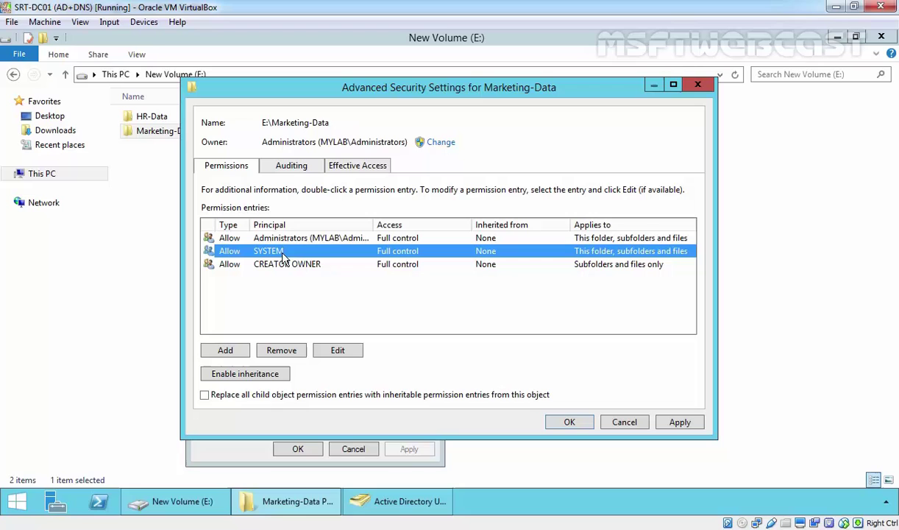
click(288, 267)
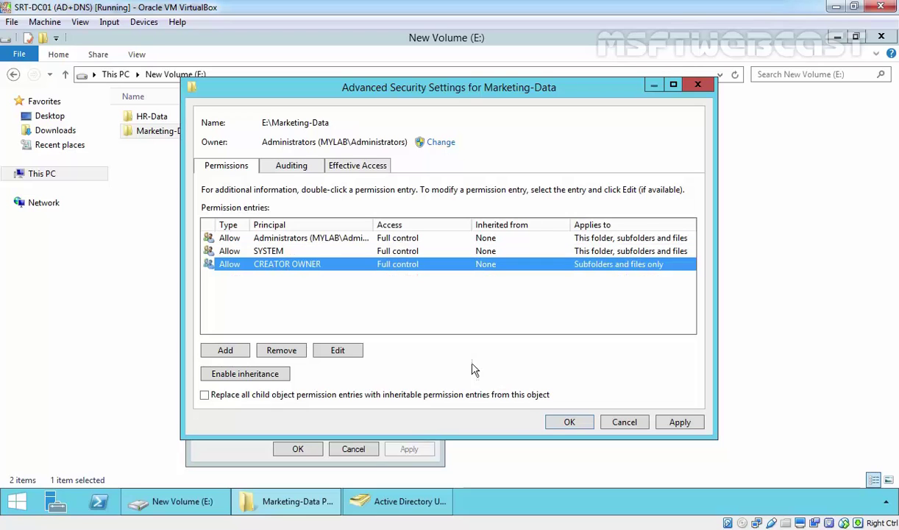
click(679, 422)
click(570, 422)
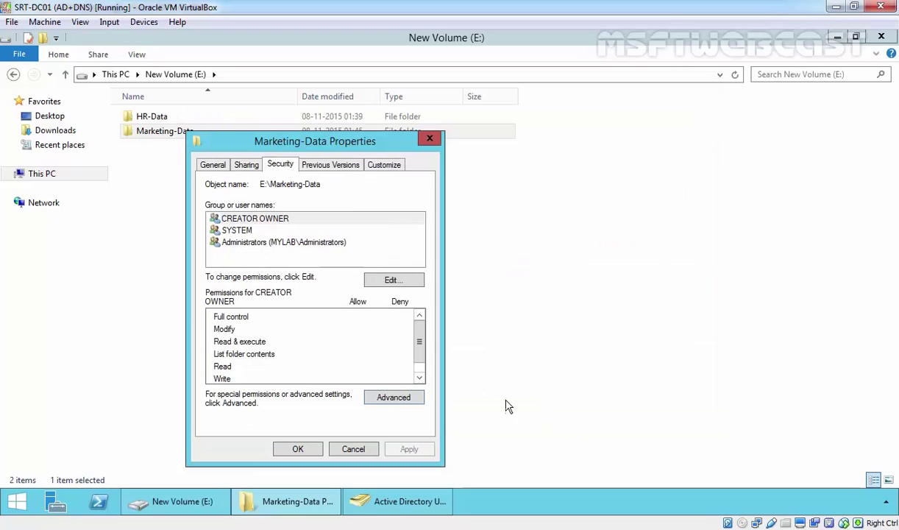
Step: Add the Marketing-User group, resolved from 'mar', to Marketing-Data's permissions
click(240, 219)
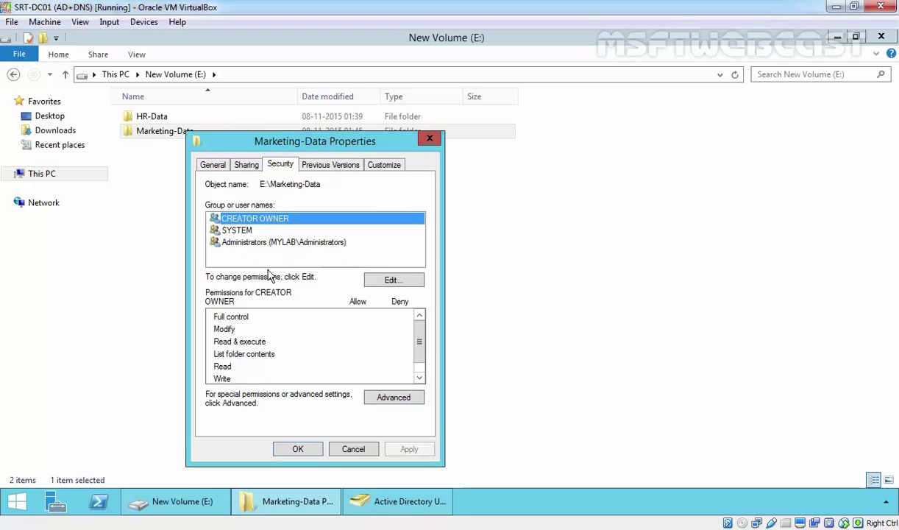
click(381, 279)
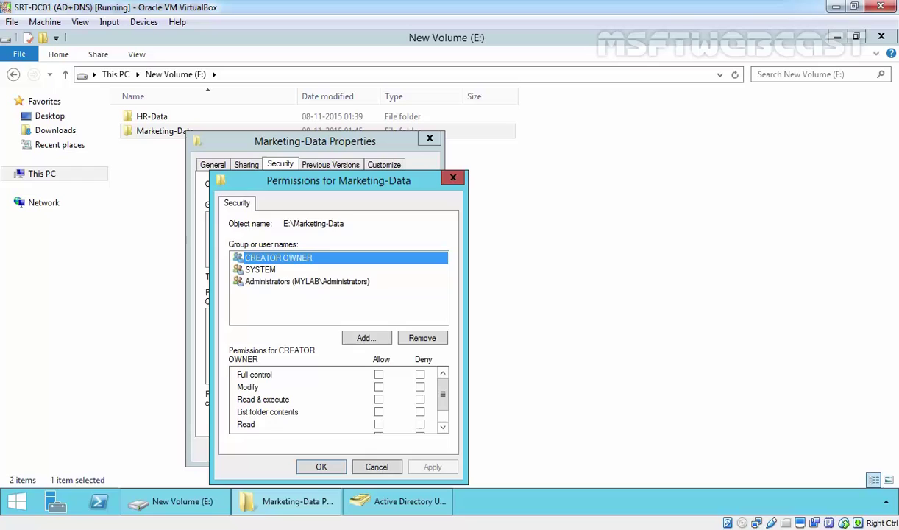
click(361, 334)
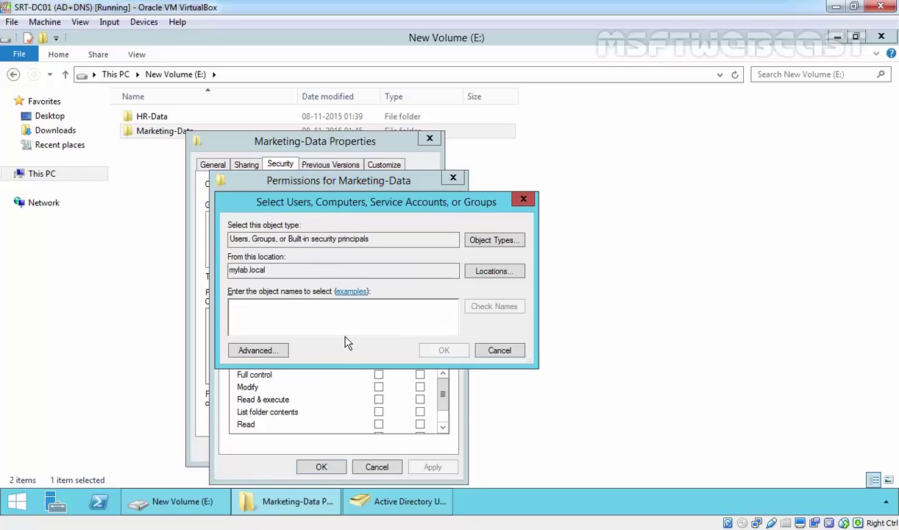
text(ma)
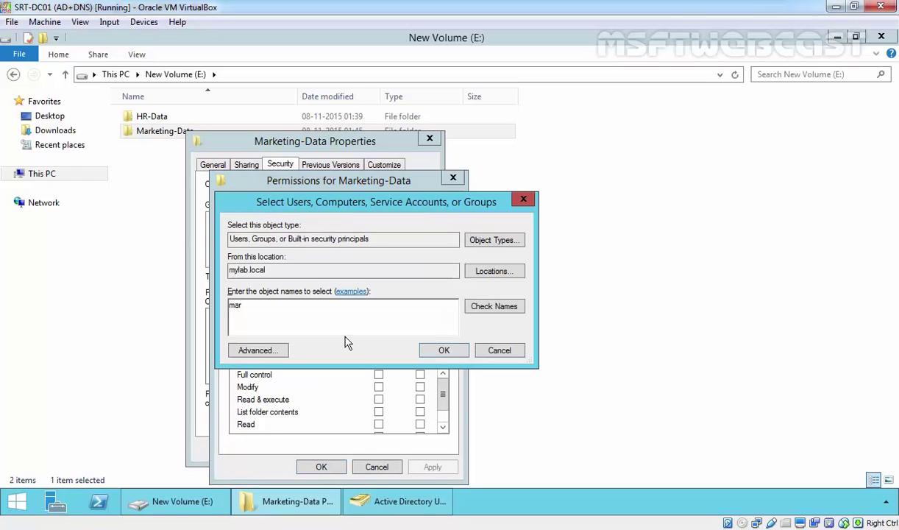
text(r)
click(483, 307)
click(443, 350)
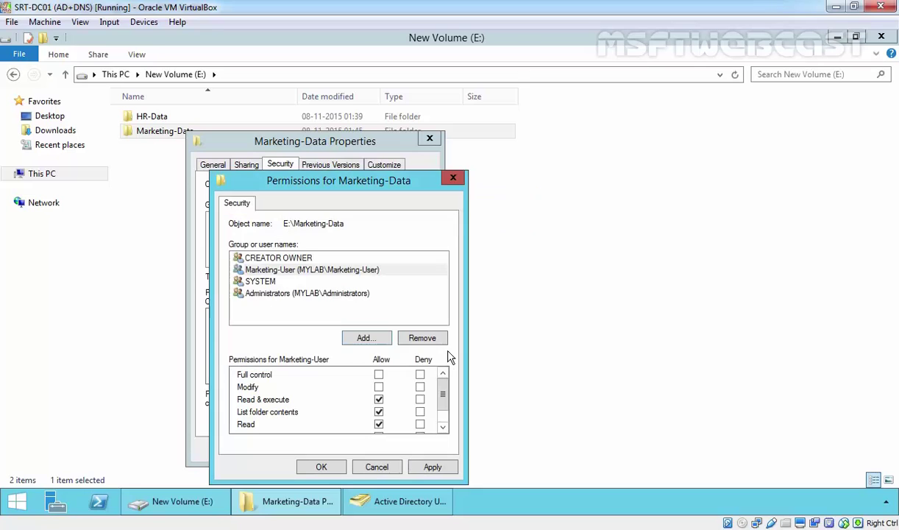
Step: Keep Marketing-User's Read & execute, List folder contents and Read permissions and apply
click(302, 271)
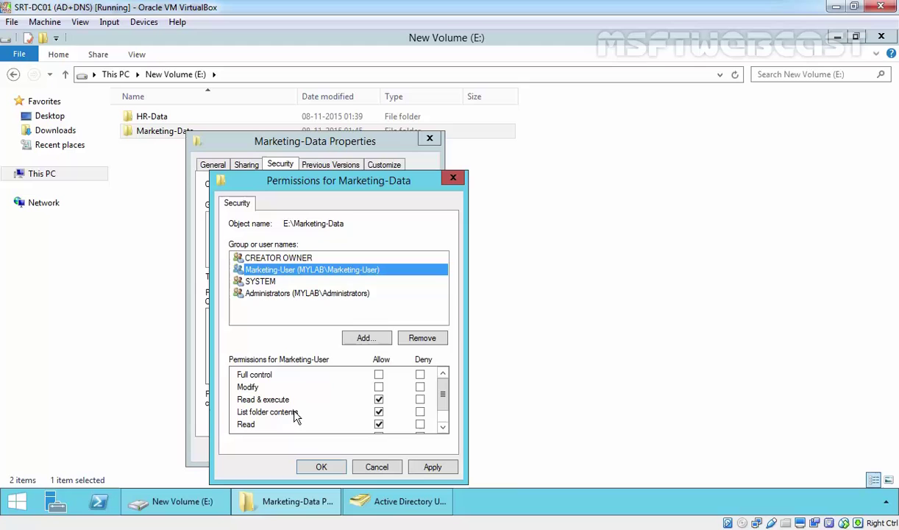
scroll(444, 403, down, 1)
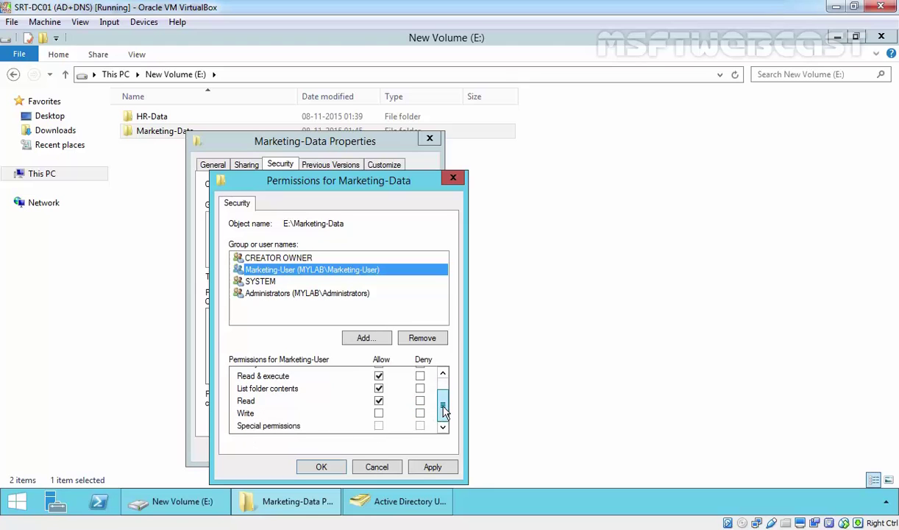
click(433, 468)
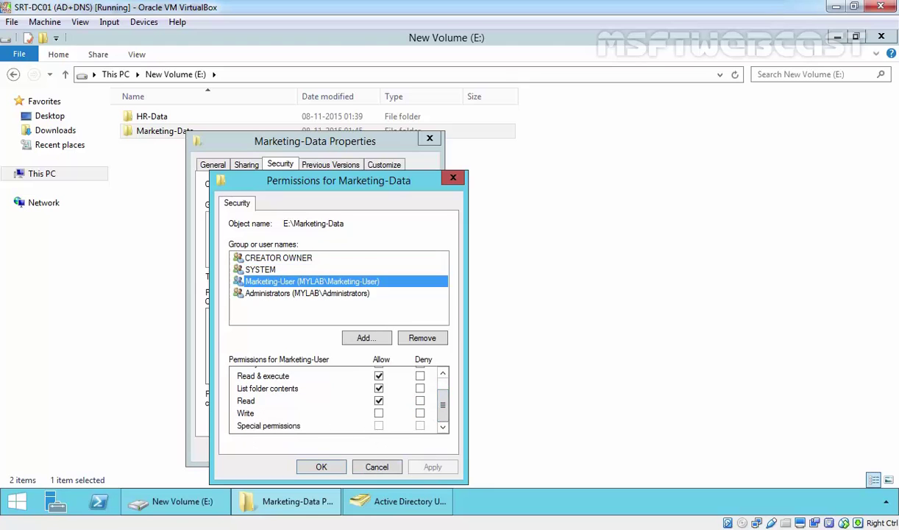
click(322, 468)
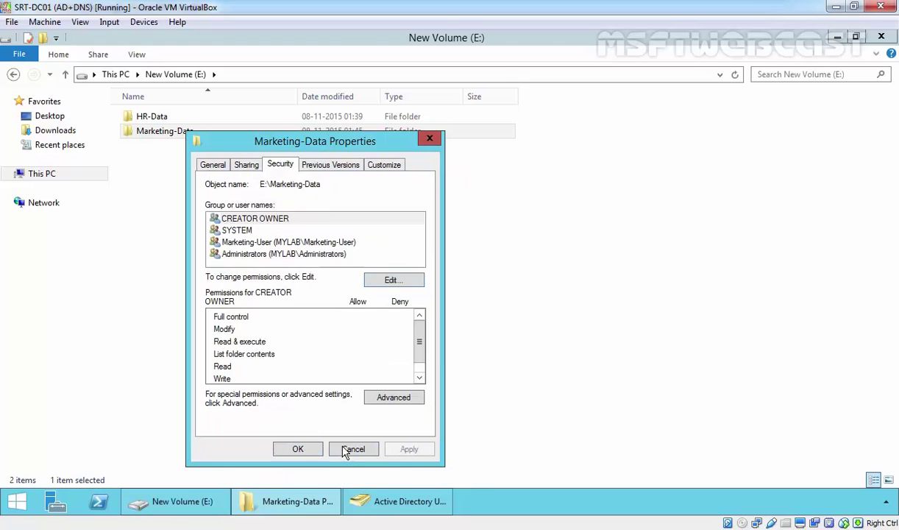
Step: Show the Effective Access tab of Marketing-Data's Advanced Security Settings
click(392, 398)
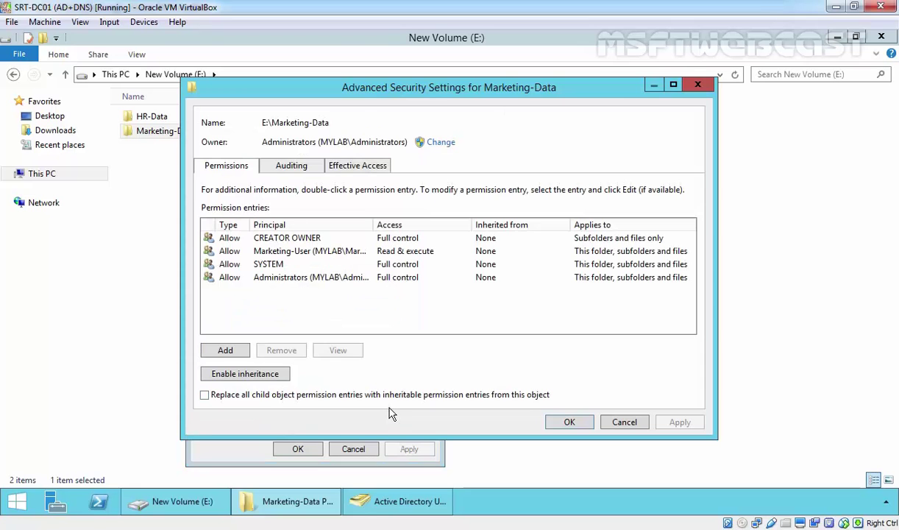
click(330, 167)
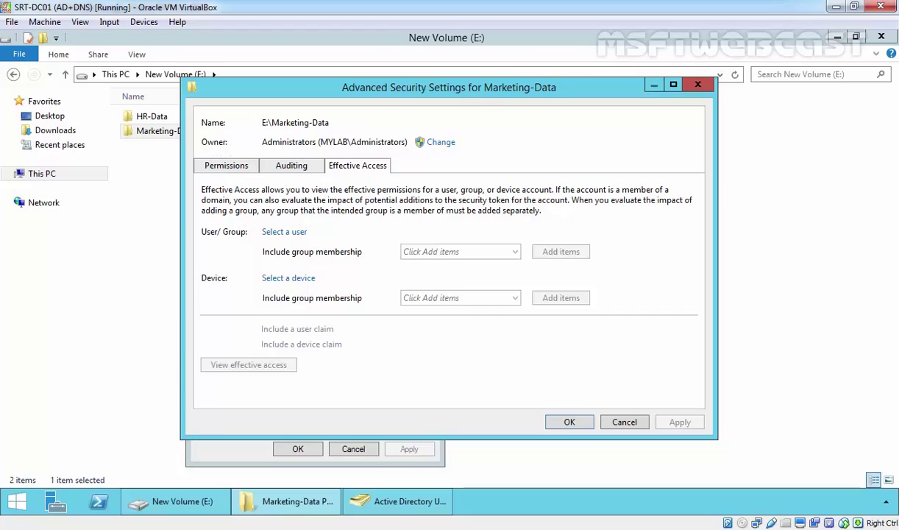
drag(262, 142, 394, 142)
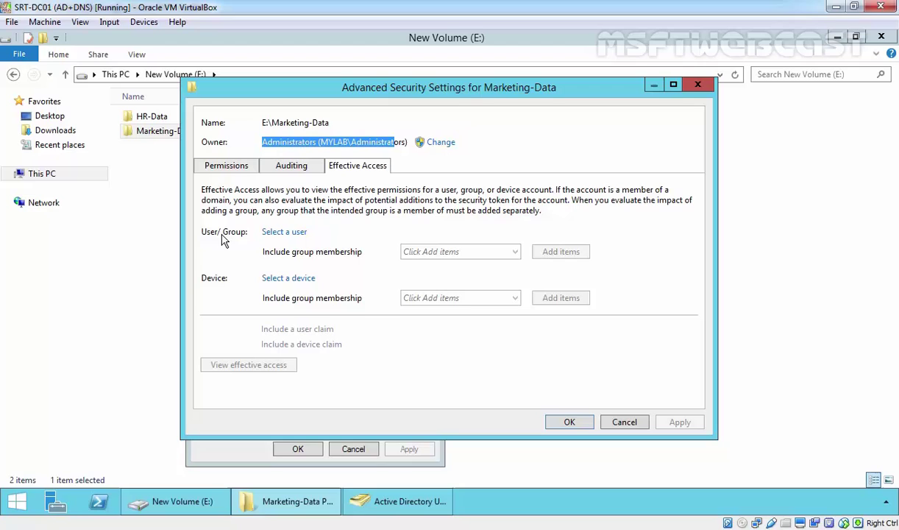
Step: Select the marketing user (searched by 'ra') and include Marketing-User group membership
click(280, 234)
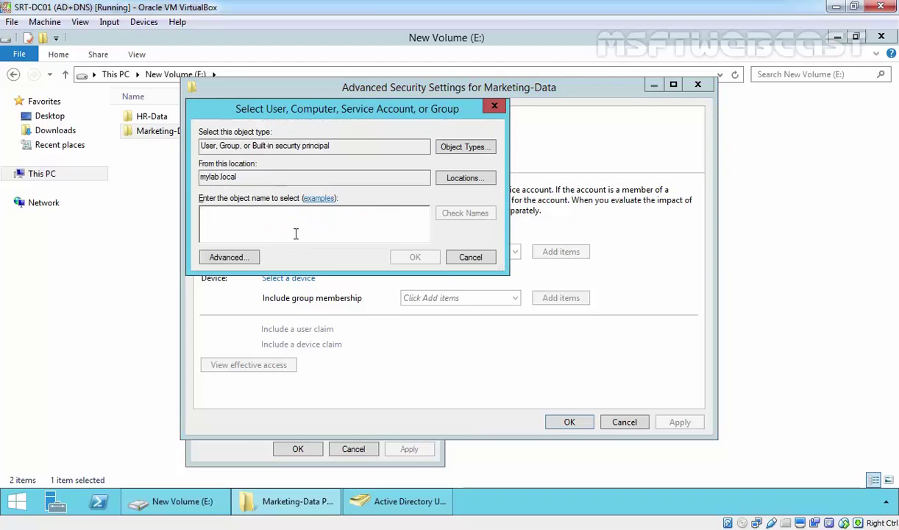
text(ra)
click(466, 213)
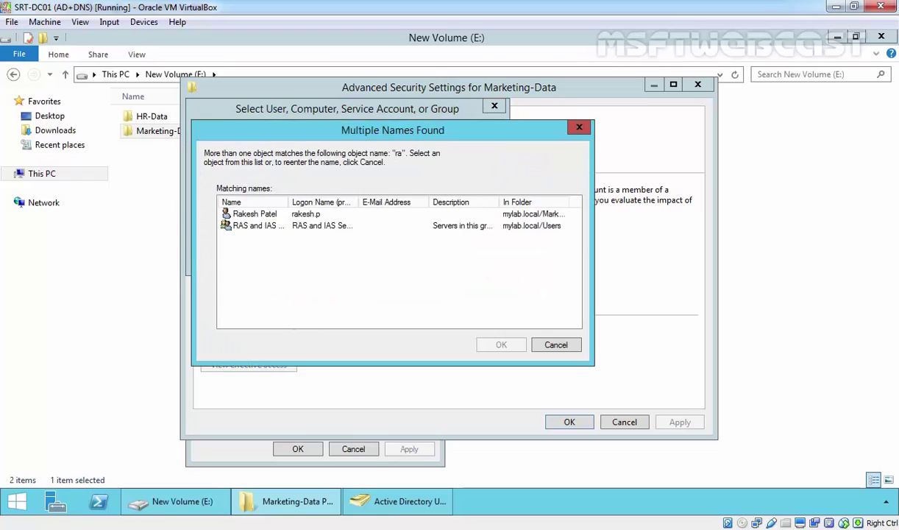
double_click(254, 214)
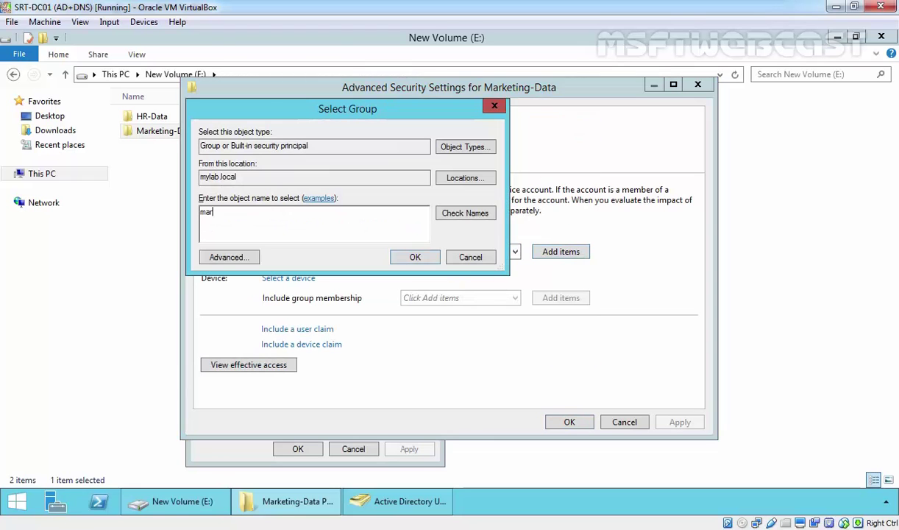
click(471, 214)
click(416, 258)
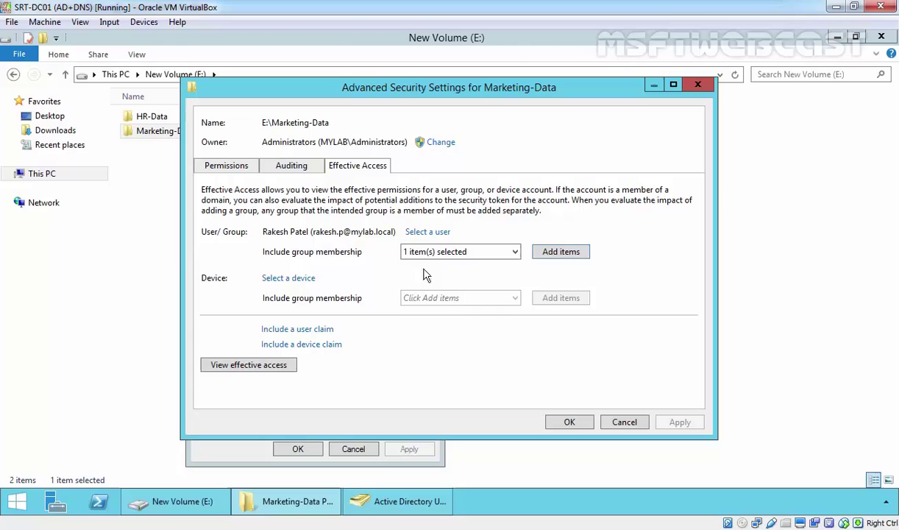
Step: Calculate effective access and check the Full control, traverse, list/read data and read attribute results
click(222, 367)
scroll(346, 347, down, 1)
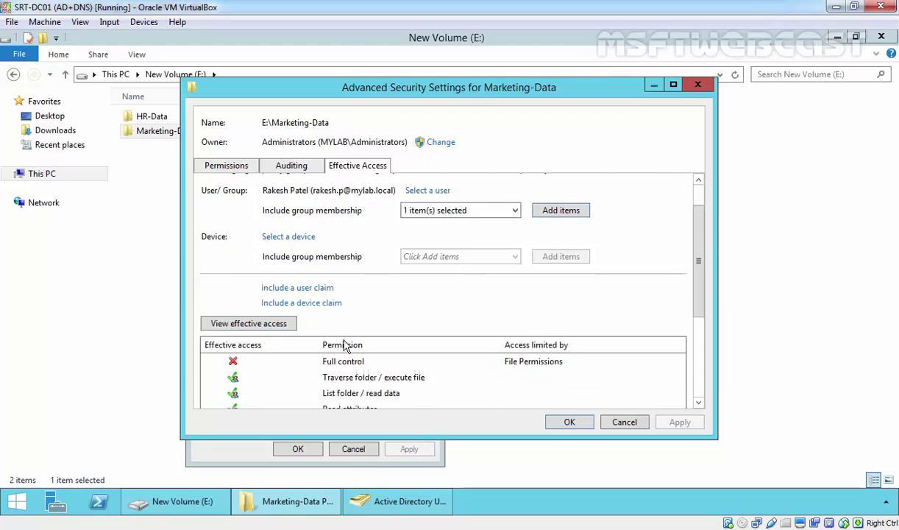
scroll(346, 348, down, 3)
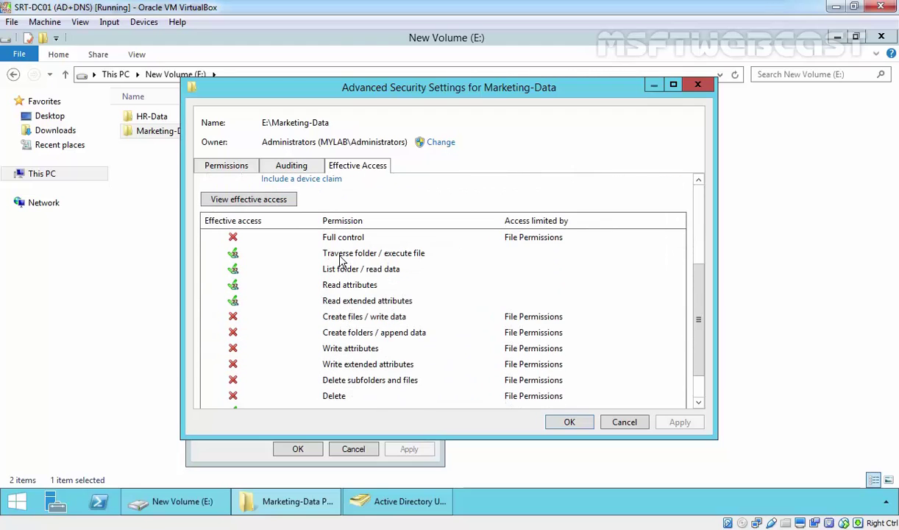
click(325, 234)
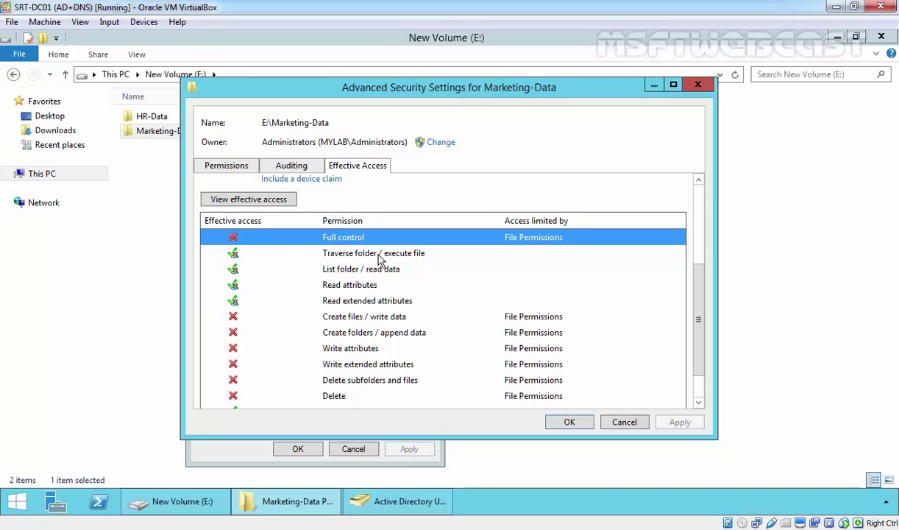
click(422, 256)
click(344, 273)
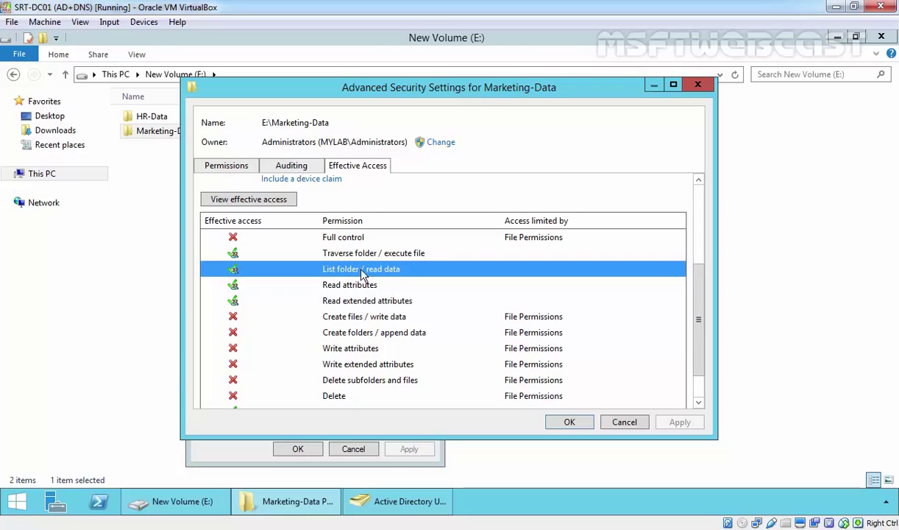
click(341, 289)
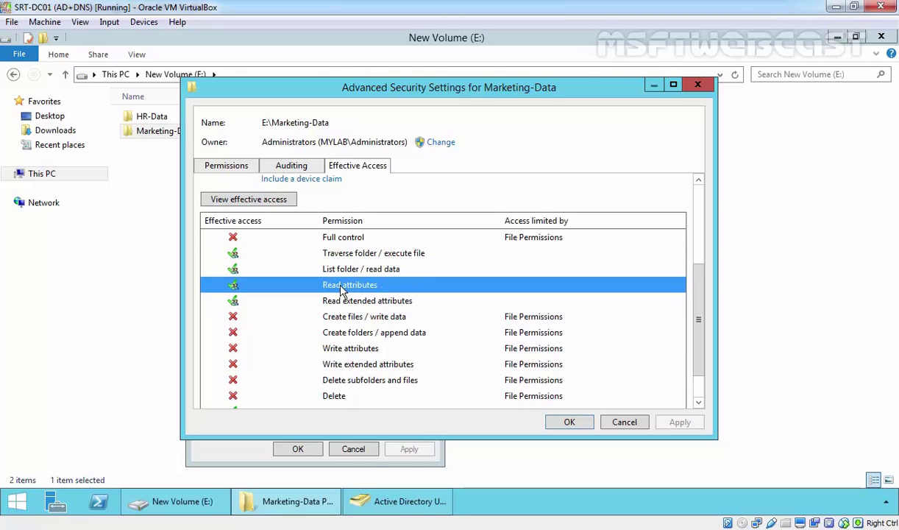
click(351, 304)
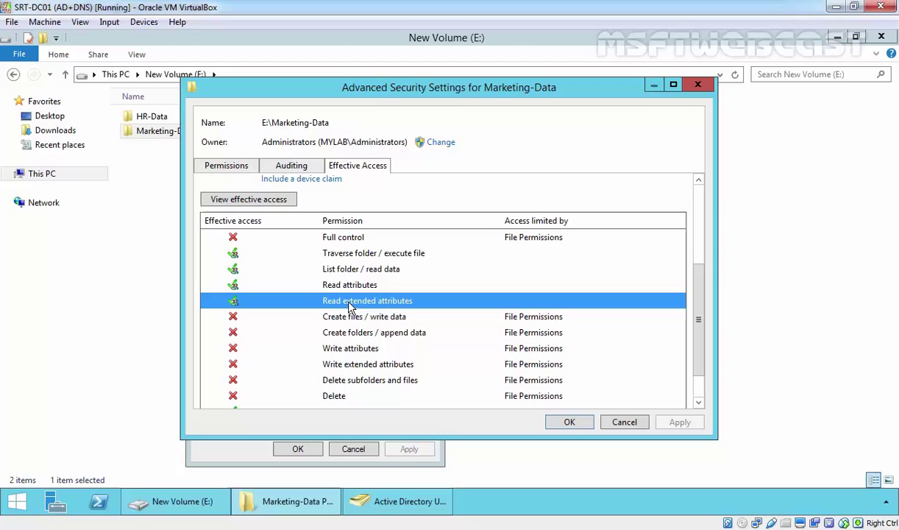
Step: Check the Read permissions result and close the advanced security settings
scroll(389, 331, down, 1)
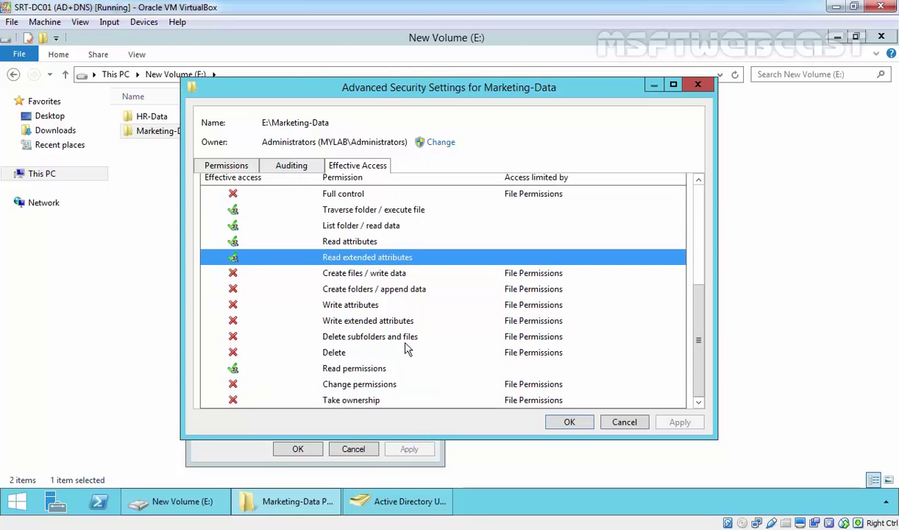
click(366, 372)
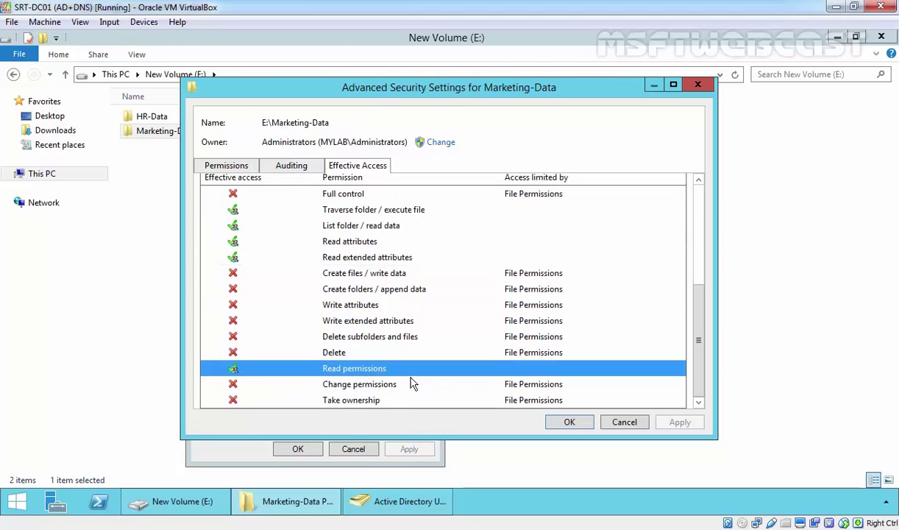
click(560, 424)
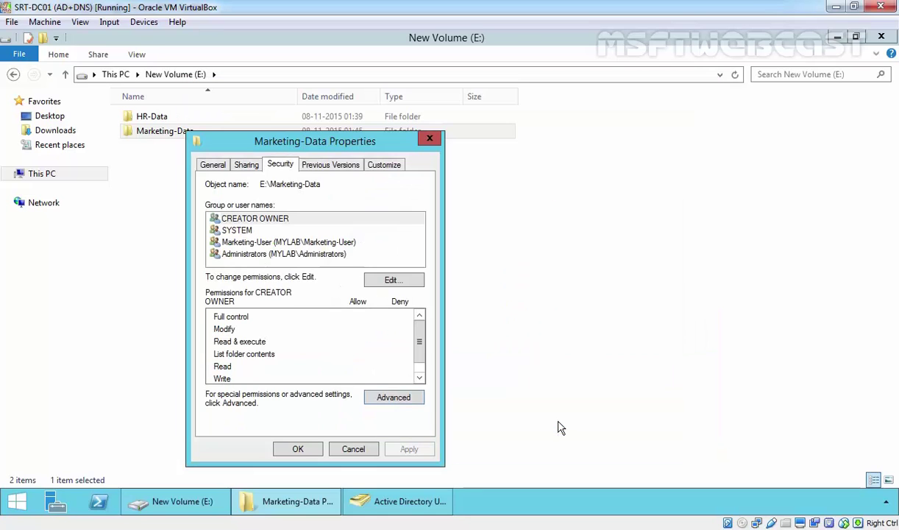
Step: Close the Marketing-Data Properties dialog with OK
click(298, 449)
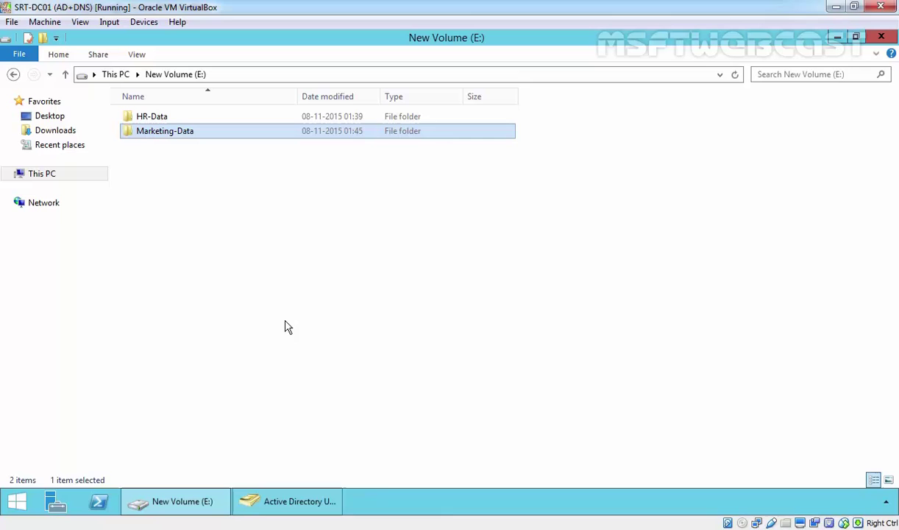